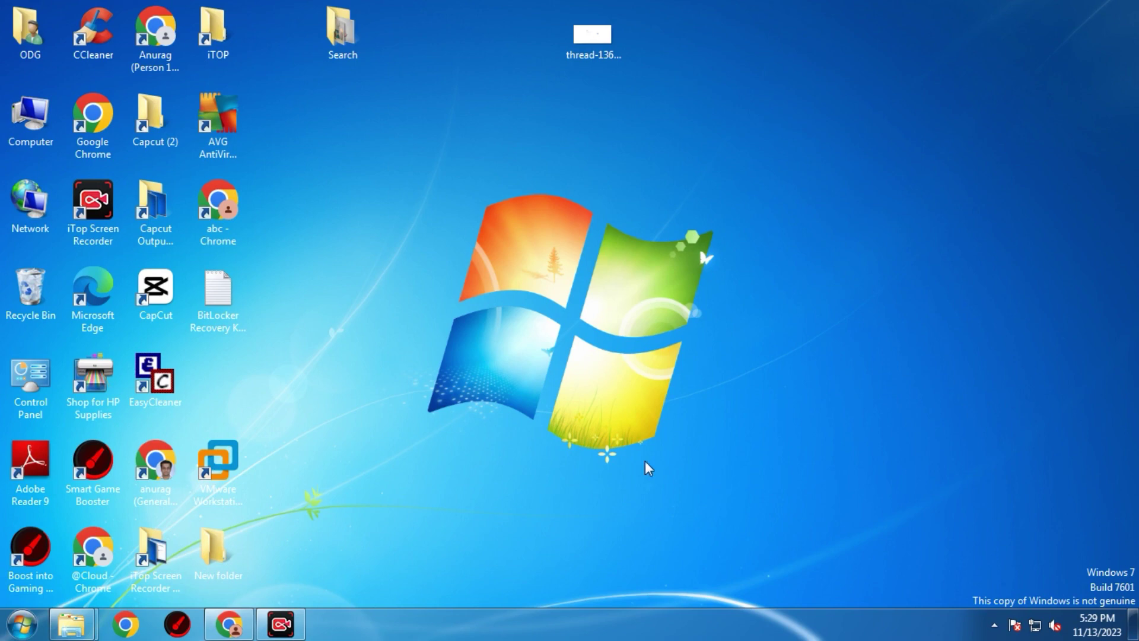
# Step: Empty the Recycle Bin from the desktop and confirm the permanent deletion
pyautogui.rightClick(28, 309)
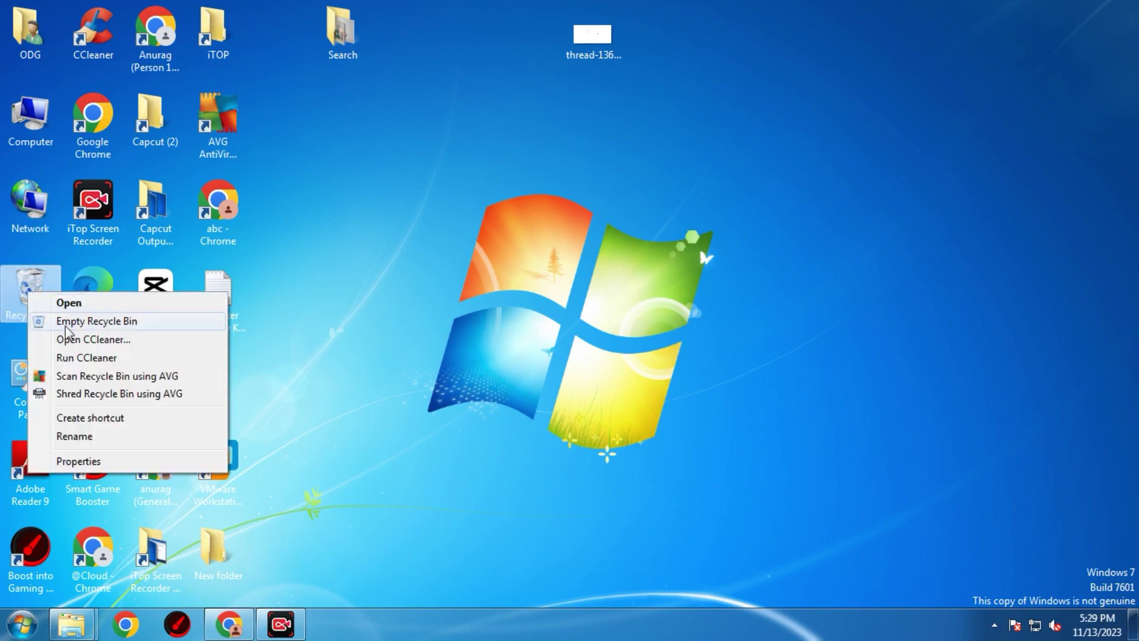
pyautogui.click(65, 323)
pyautogui.click(631, 330)
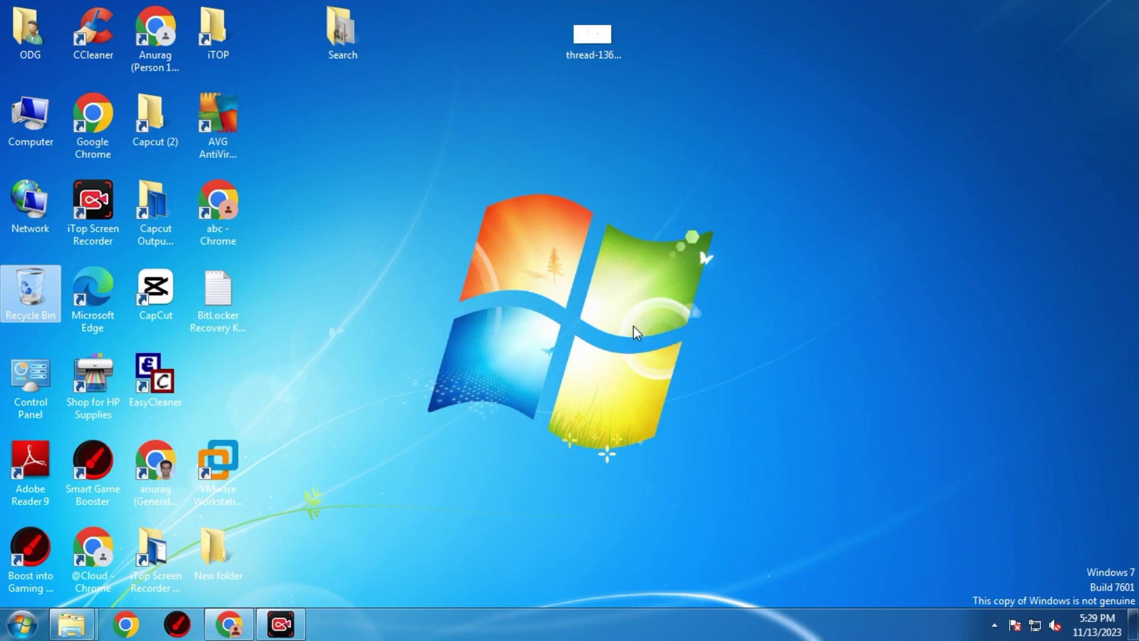
# Step: Open the computer's system properties and go to the Windows Update history
pyautogui.rightClick(27, 125)
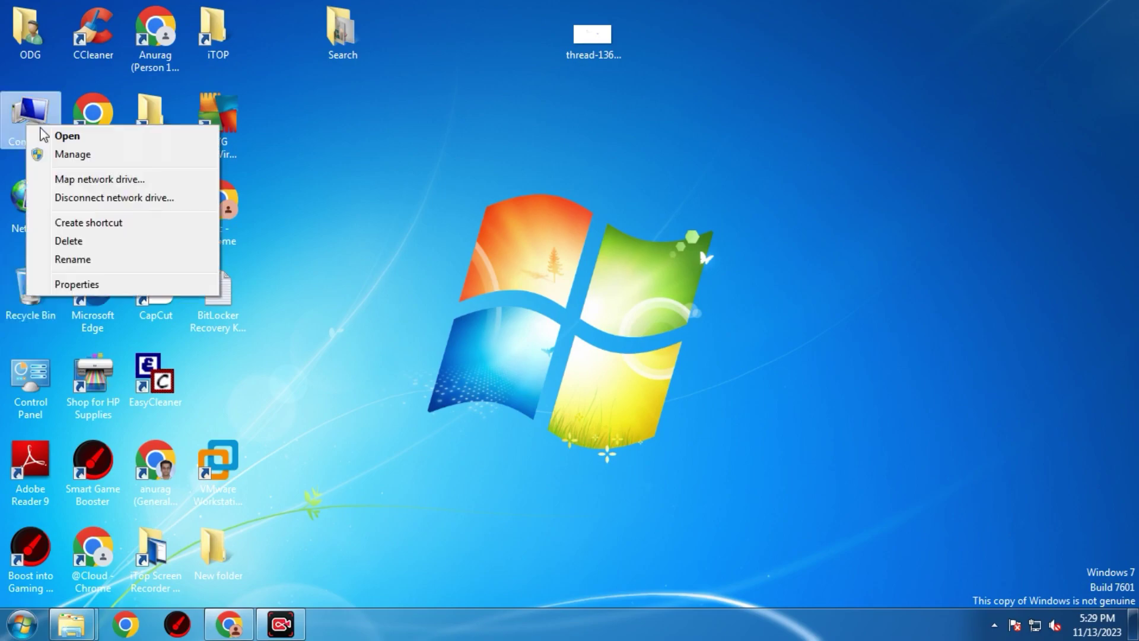
pyautogui.click(98, 284)
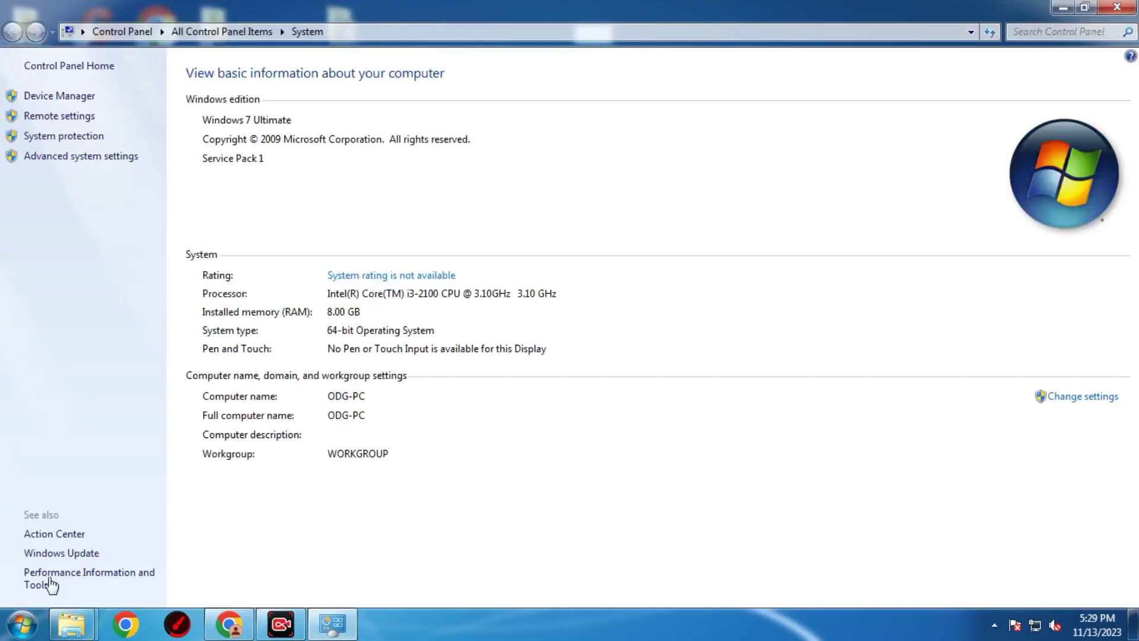
pyautogui.click(76, 556)
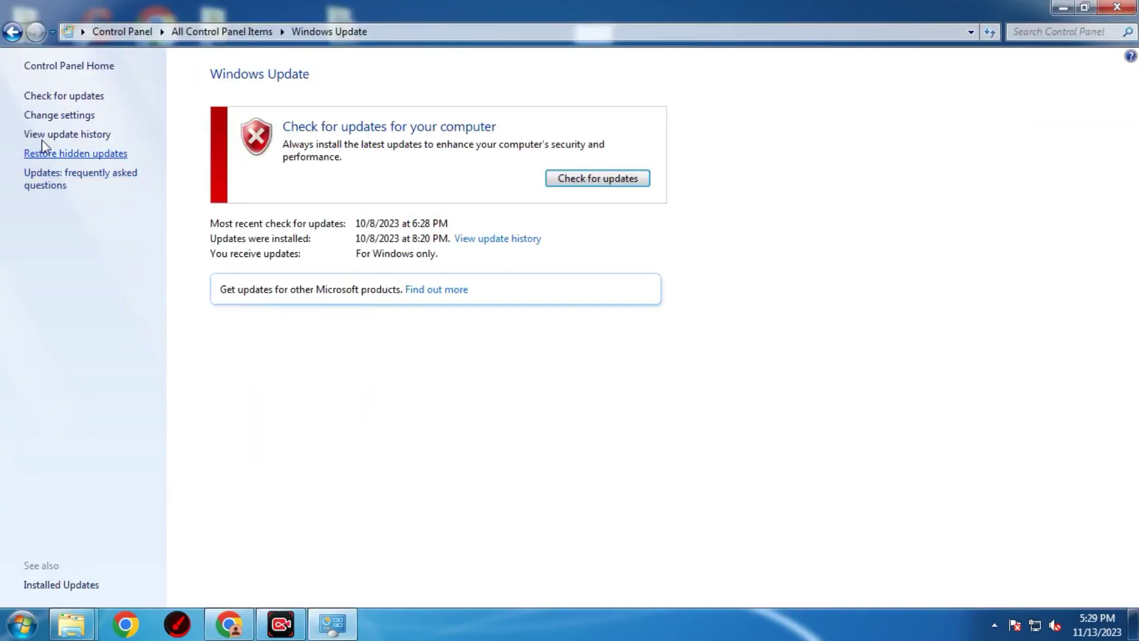
pyautogui.click(52, 136)
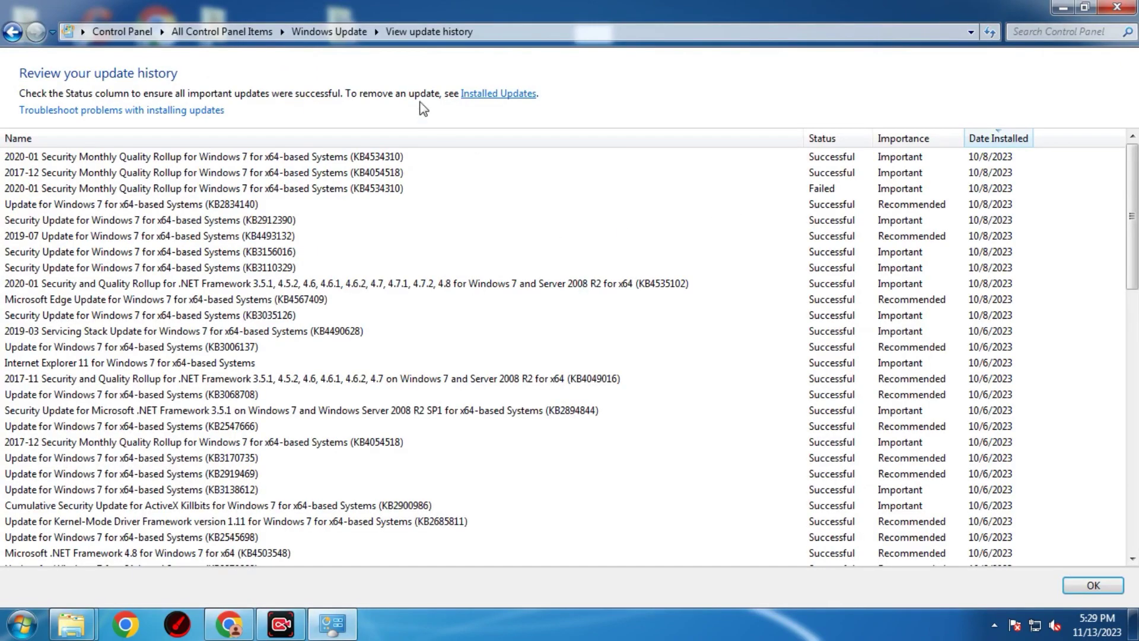
# Step: Examine the names, statuses and installation dates through the whole update history, and close the Windows Update window
pyautogui.moveTo(1132, 279)
pyautogui.mouseDown()
pyautogui.moveTo(1133, 540)
pyautogui.moveTo(1132, 273)
pyautogui.mouseUp()
pyautogui.moveTo(1133, 279)
pyautogui.mouseDown()
pyautogui.moveTo(1138, 534)
pyautogui.moveTo(1136, 276)
pyautogui.mouseUp()
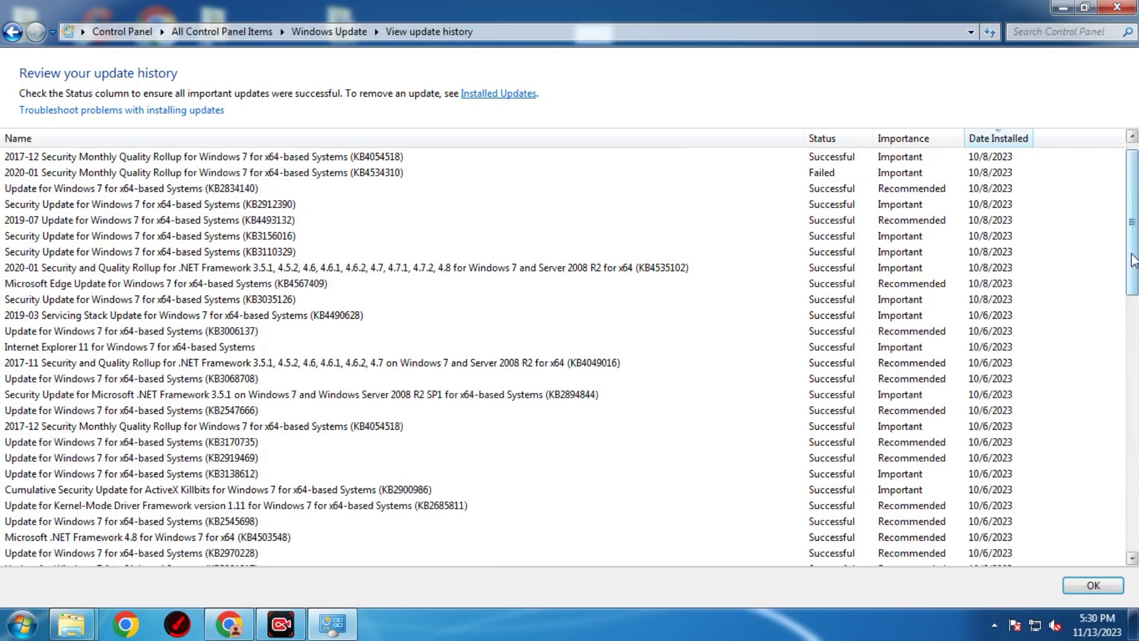
pyautogui.moveTo(1133, 265); pyautogui.dragTo(1137, 537)
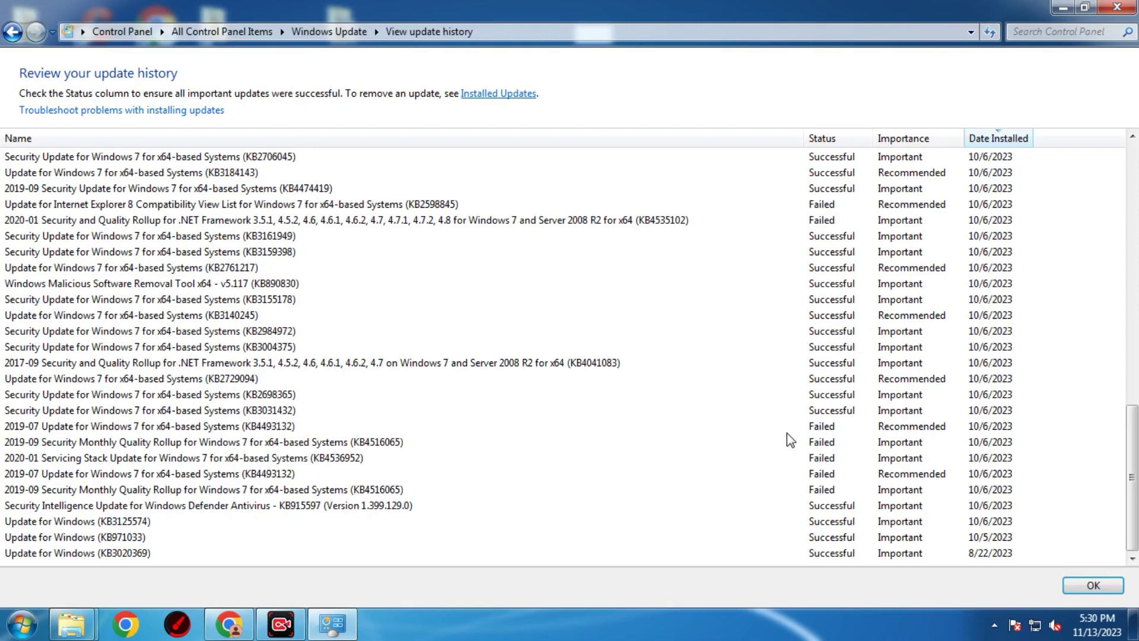
pyautogui.moveTo(1132, 506); pyautogui.dragTo(1123, 188)
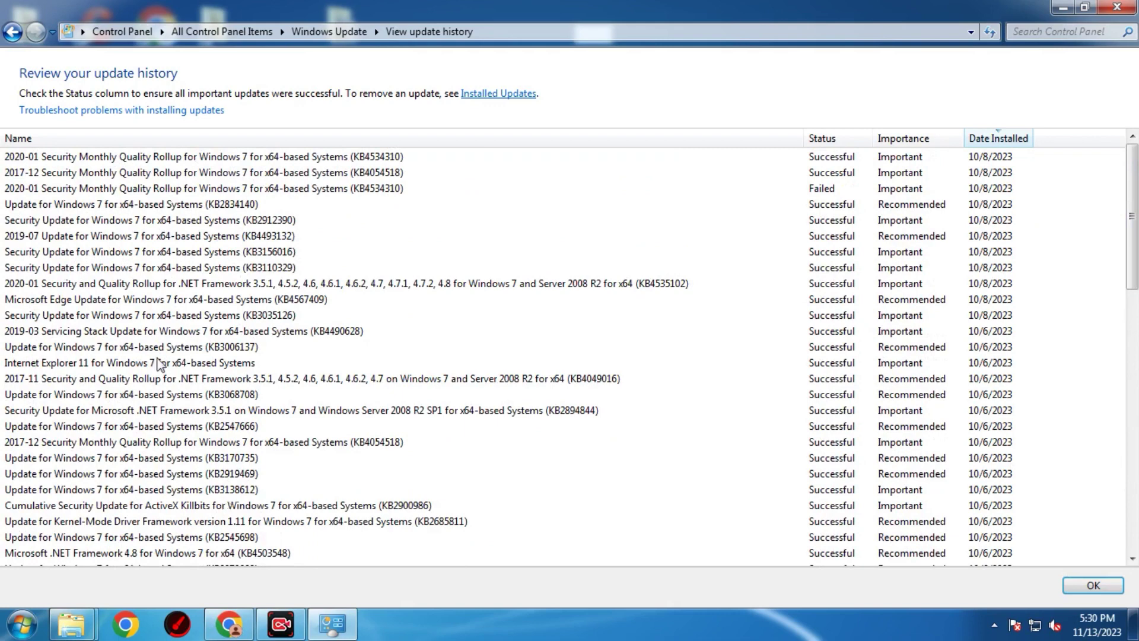
pyautogui.moveTo(1132, 193); pyautogui.dragTo(1121, 169)
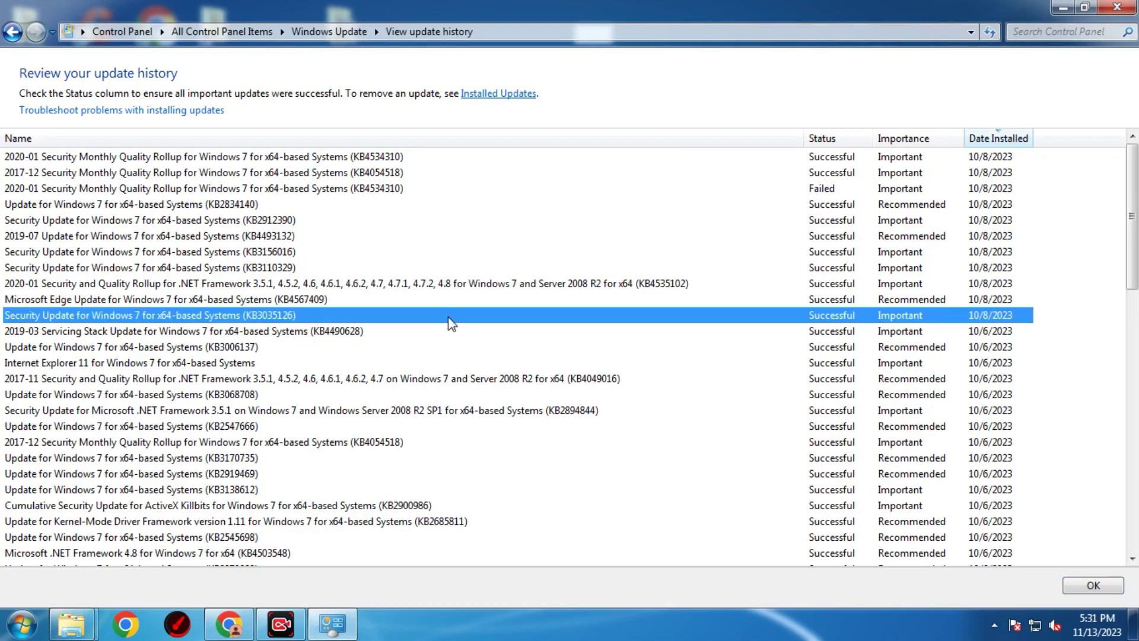
pyautogui.scroll(-12, 448, 315)
pyautogui.scroll(-3, 450, 324)
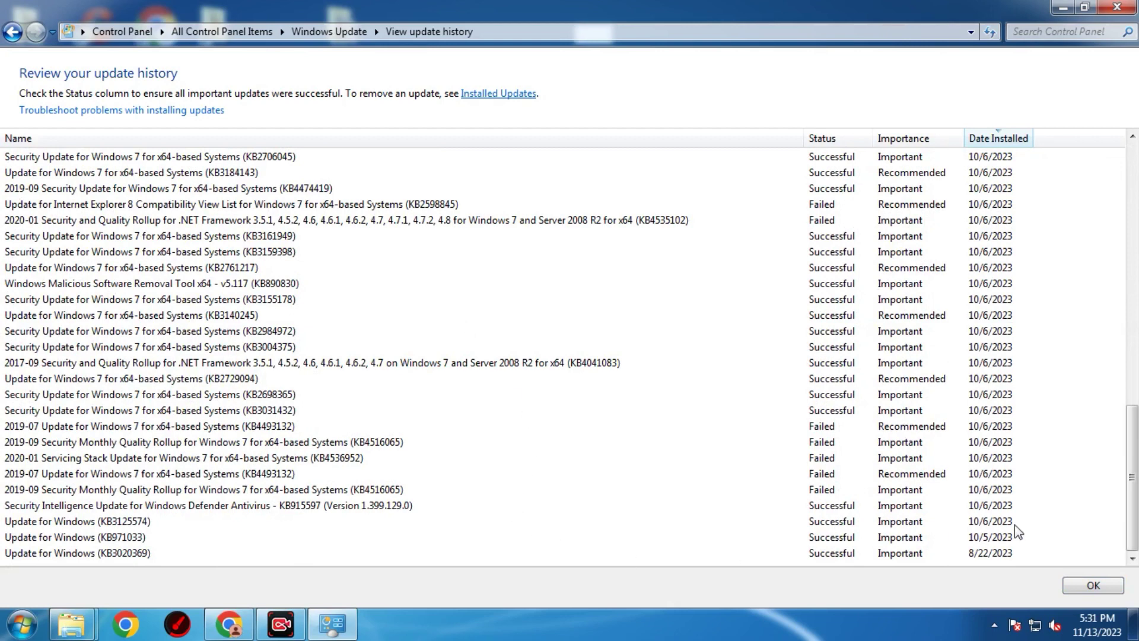
pyautogui.click(1083, 586)
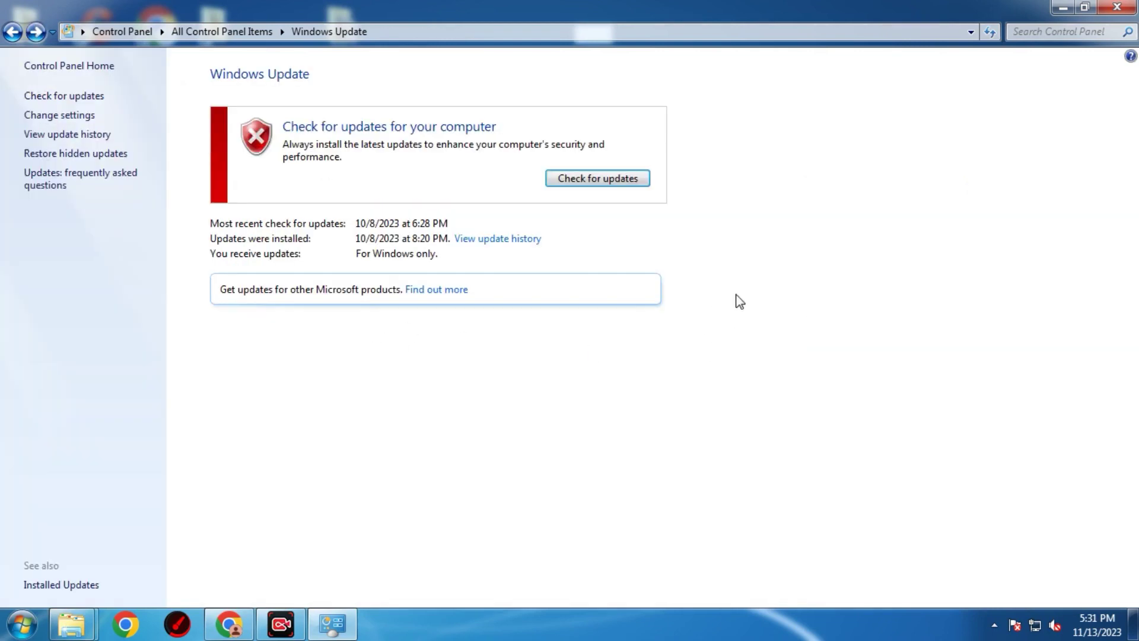
pyautogui.click(1128, 10)
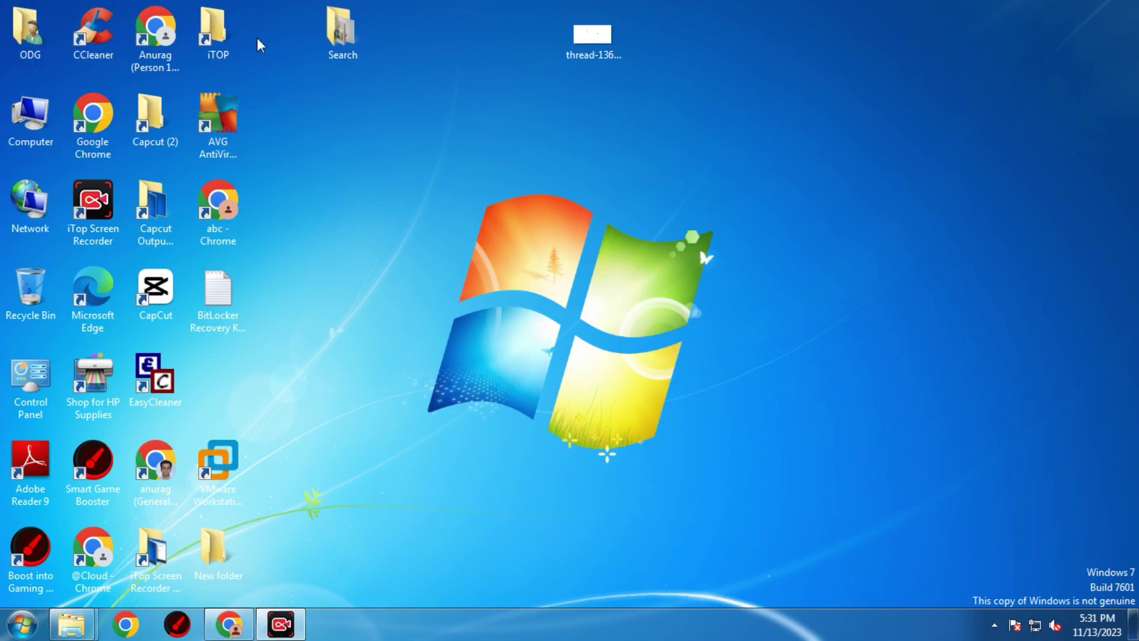
# Step: Switch to Google Chrome to view its About page, and minimize the window
pyautogui.click(229, 624)
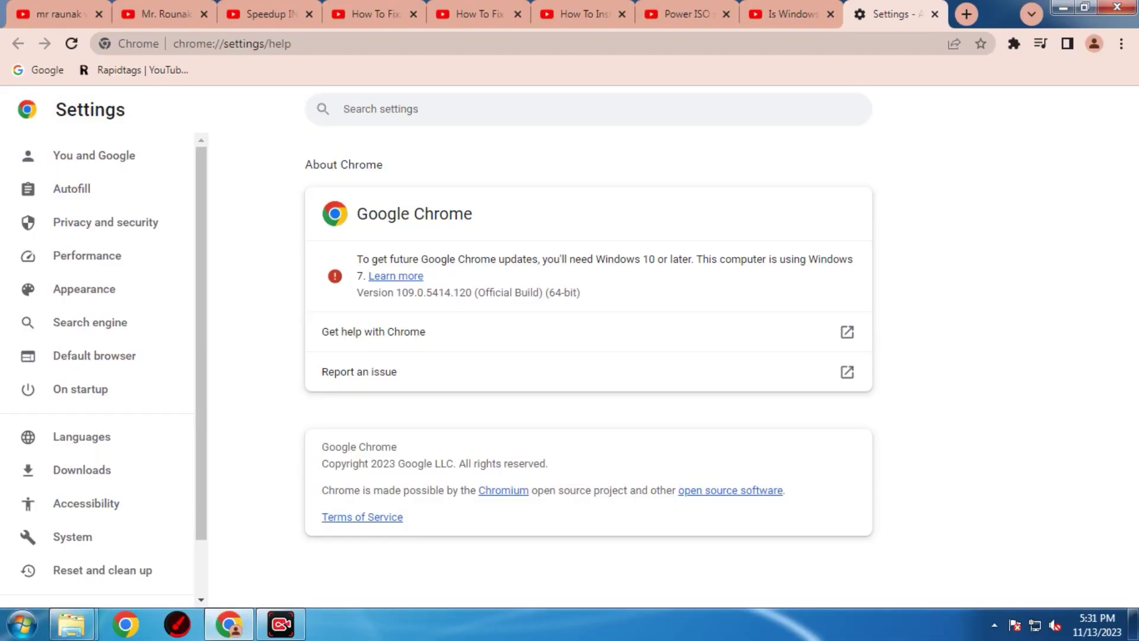
pyautogui.click(228, 624)
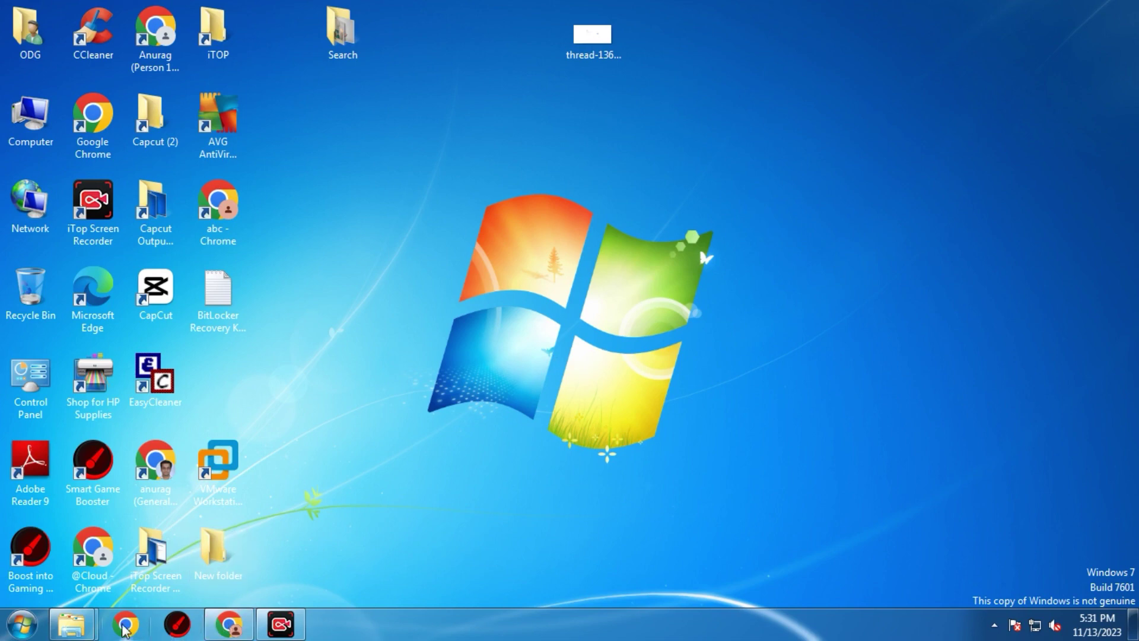
pyautogui.click(93, 126)
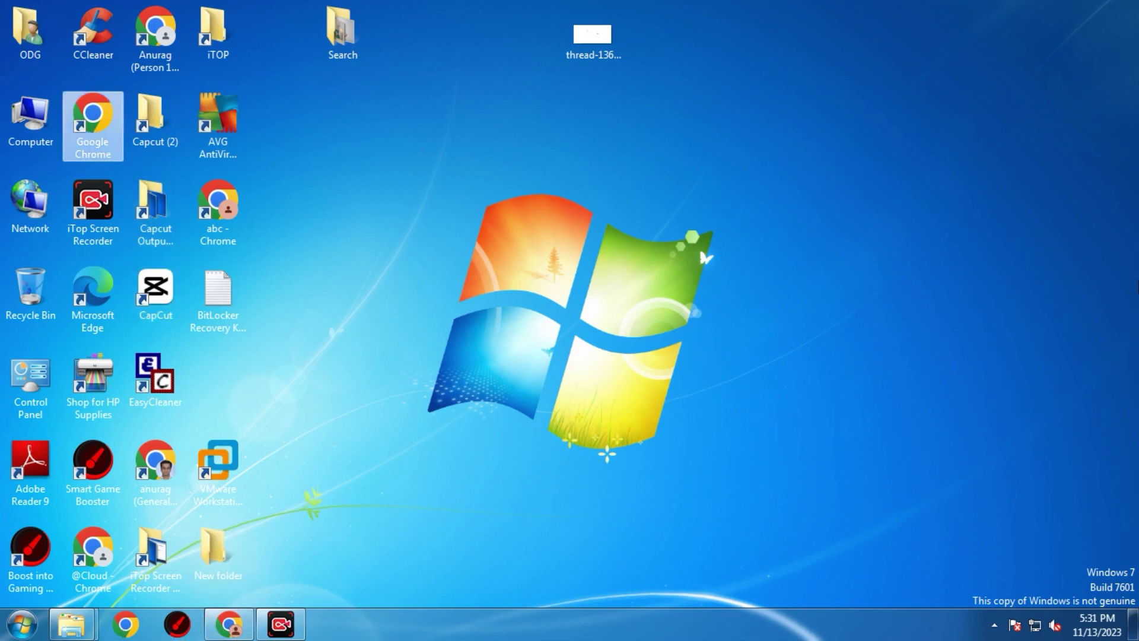
pyautogui.rightClick(90, 117)
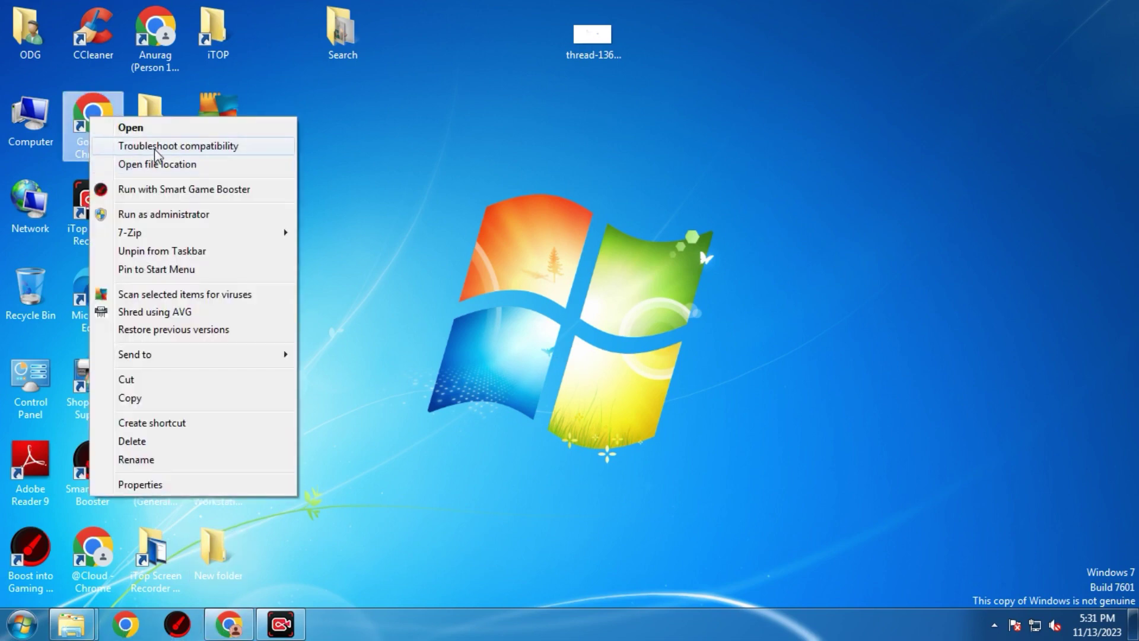
pyautogui.click(163, 215)
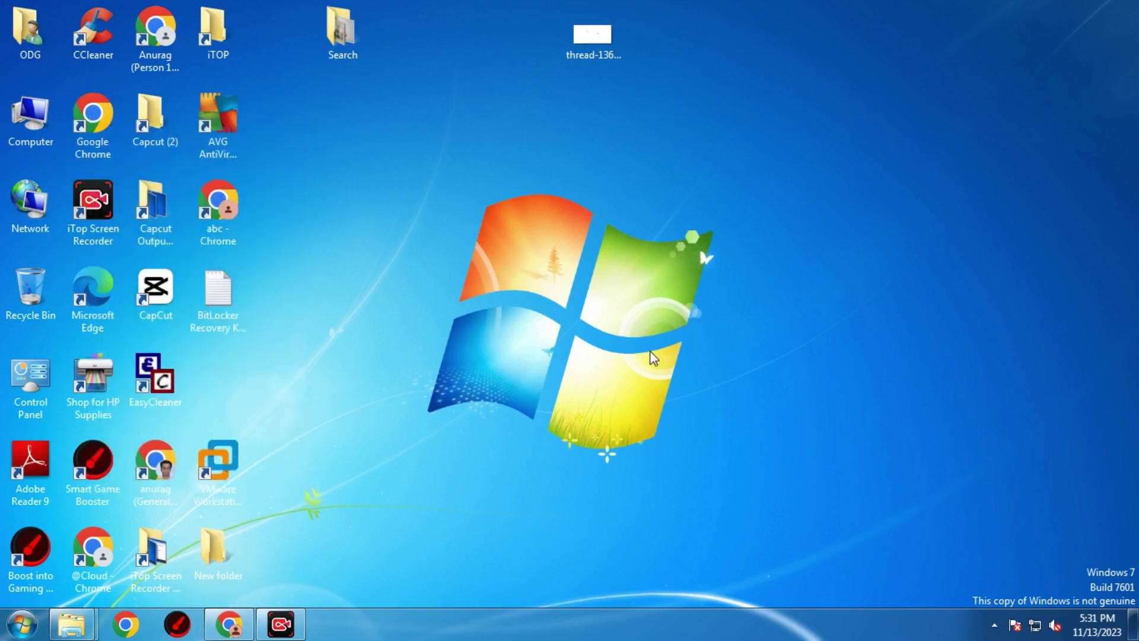
# Step: Return to Chrome's About page, highlight the beginning of the version number, and minimize the window
pyautogui.click(229, 625)
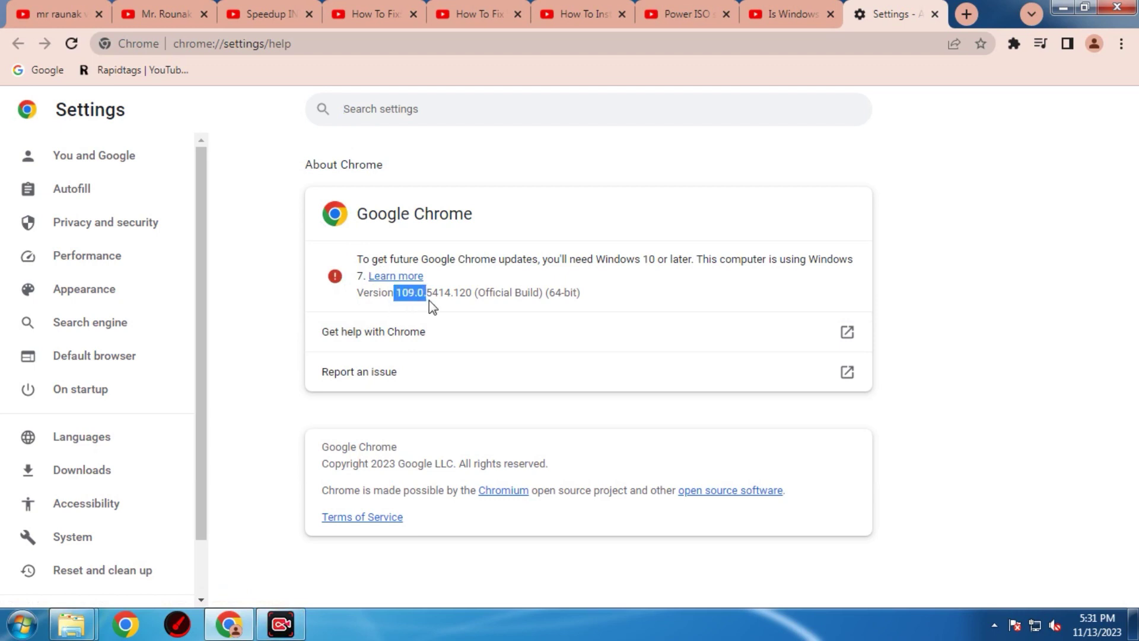
pyautogui.moveTo(429, 300); pyautogui.dragTo(433, 302)
pyautogui.click(1063, 7)
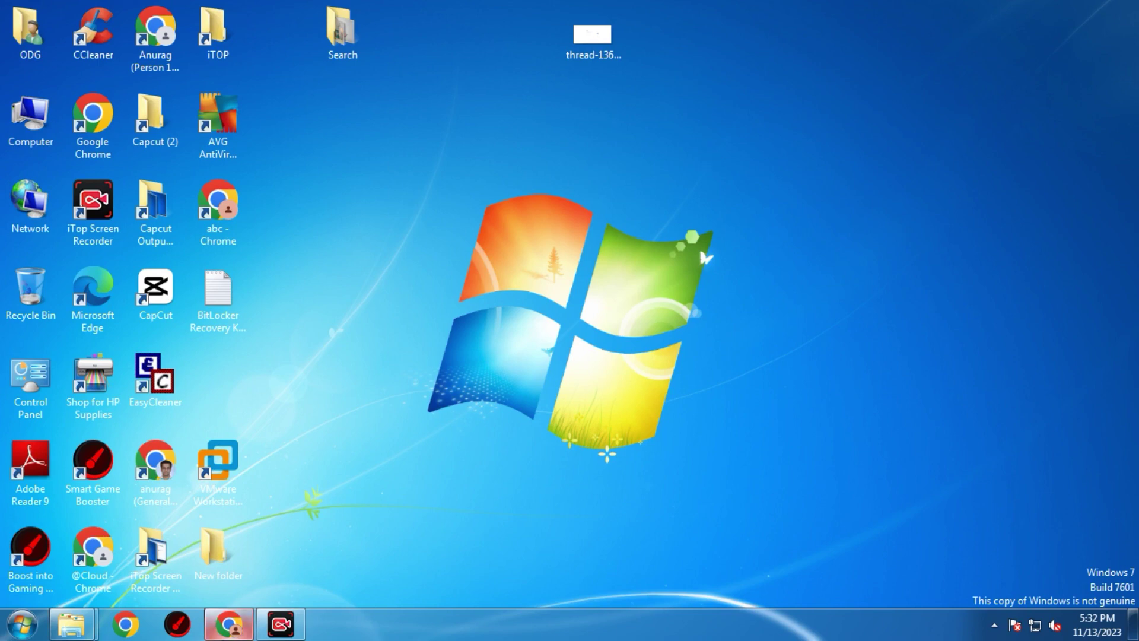
# Step: Examine Chrome's version and the Windows 7 update-support notice on the About page, returning to the desktop between readings
pyautogui.moveTo(232, 633)
pyautogui.click(229, 624)
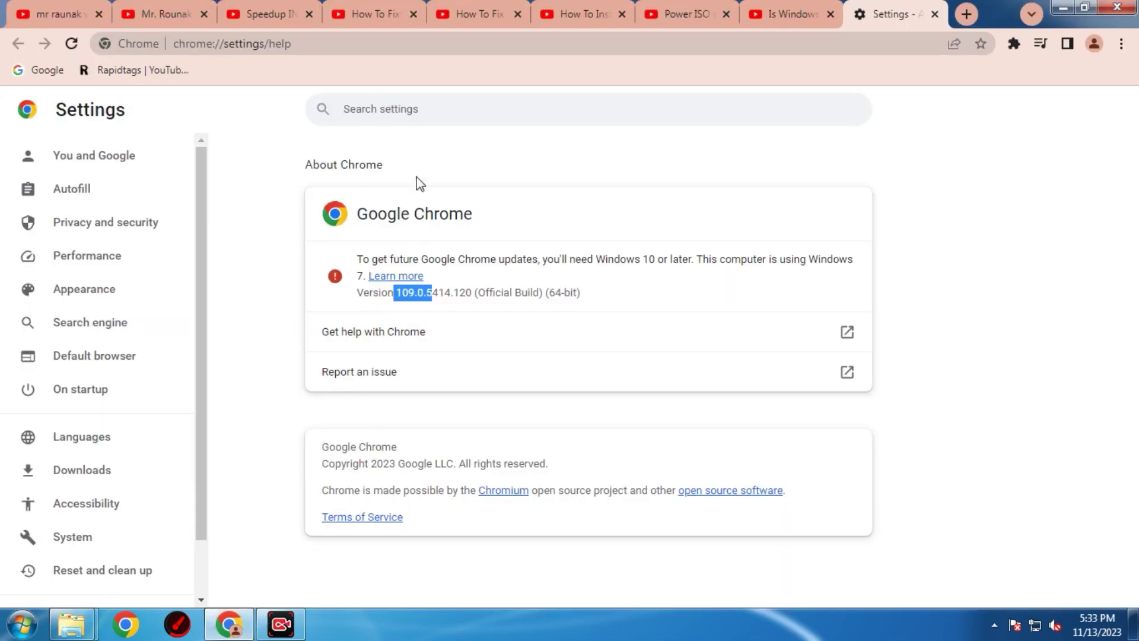
pyautogui.click(1063, 7)
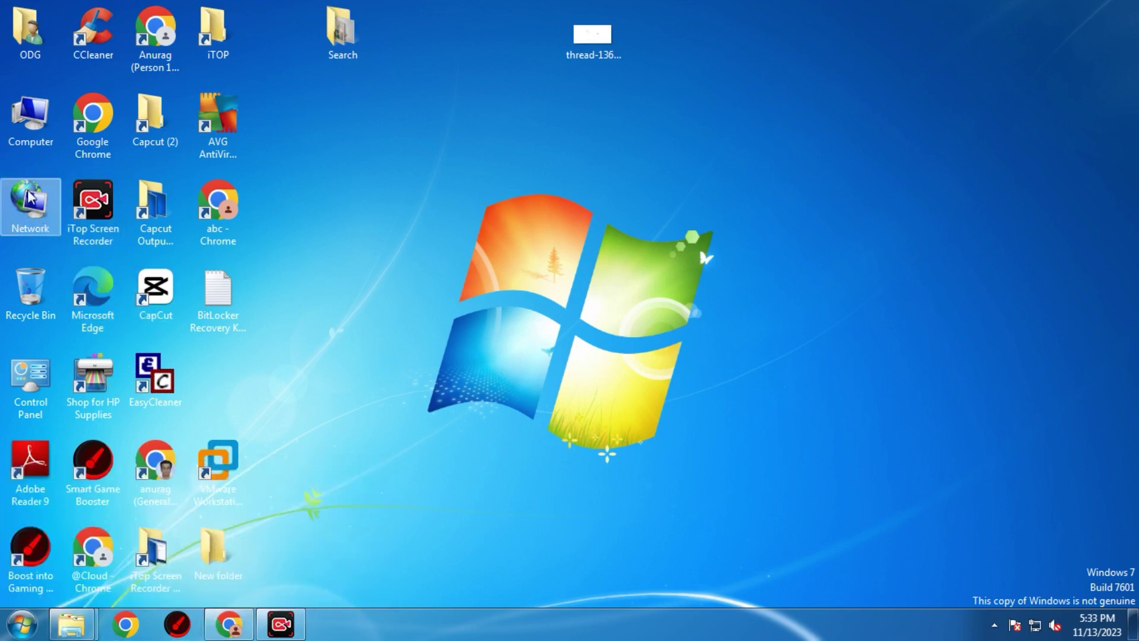
pyautogui.rightClick(25, 137)
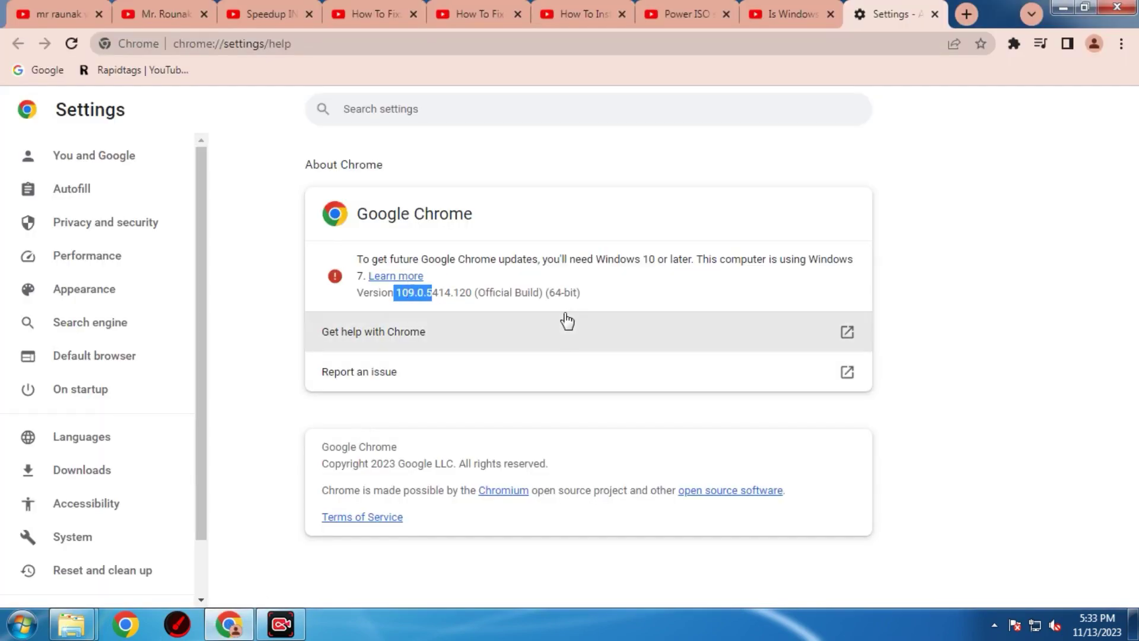
pyautogui.click(1062, 8)
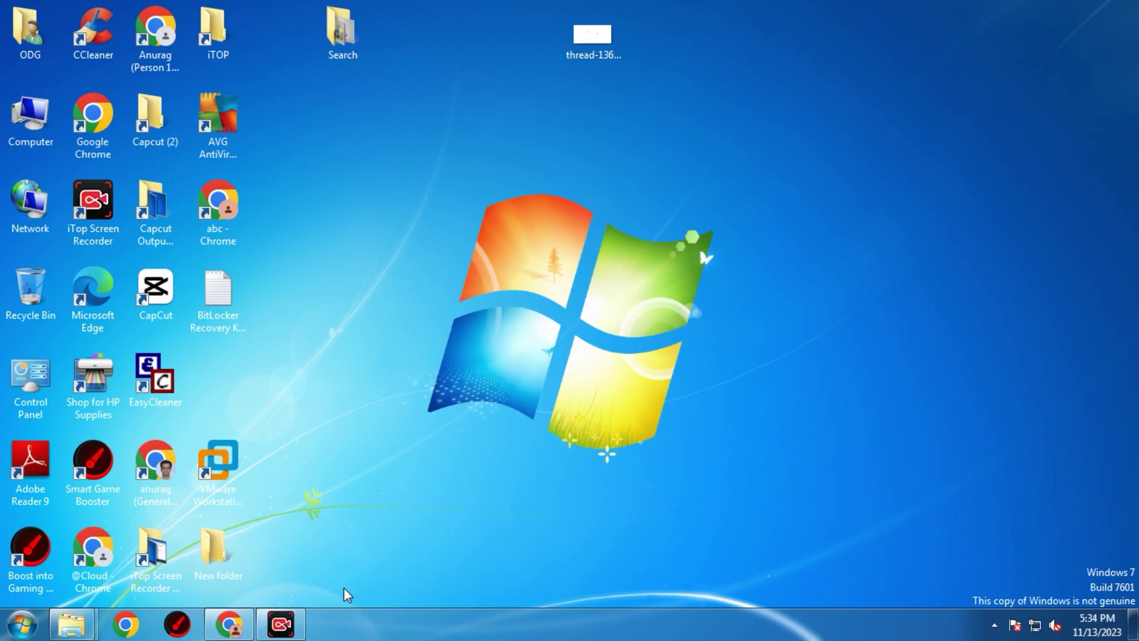
pyautogui.click(229, 623)
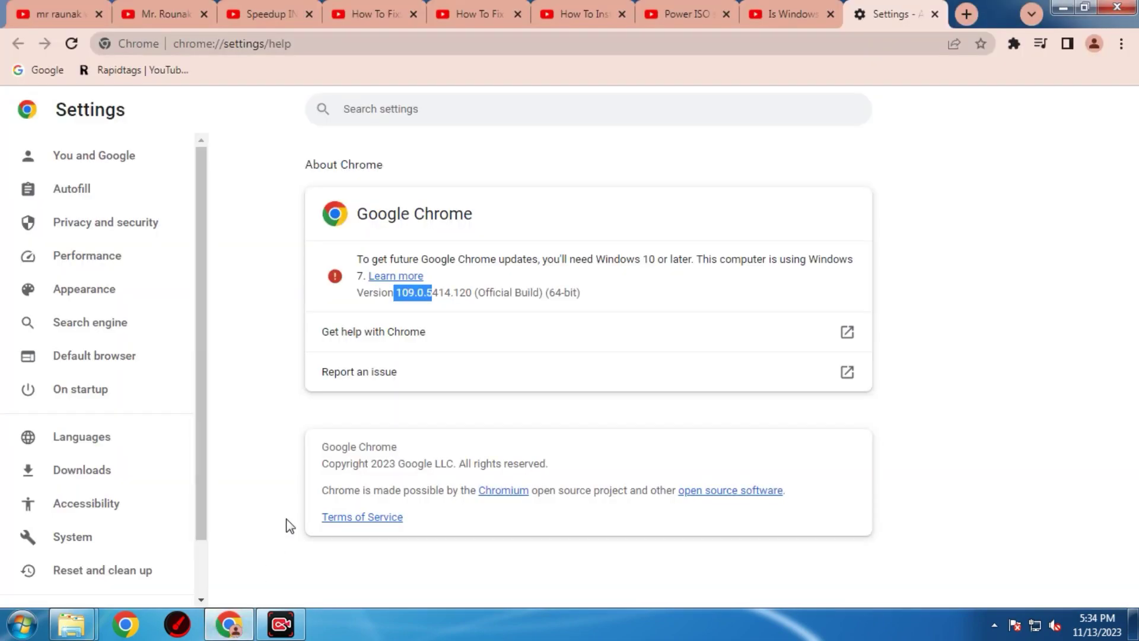
pyautogui.click(225, 633)
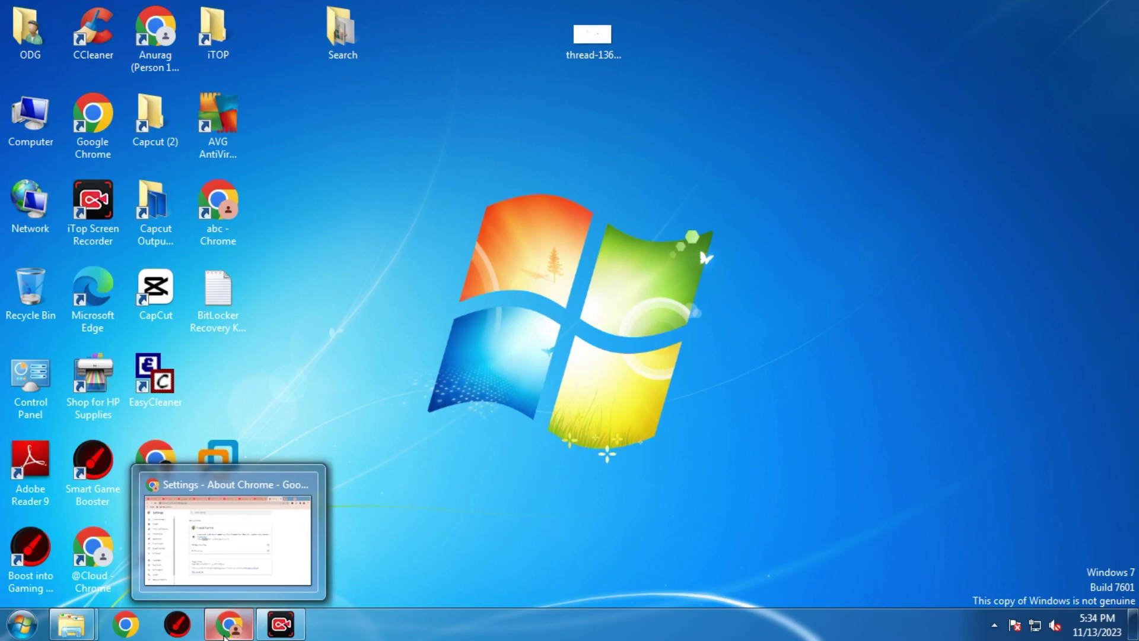
pyautogui.click(210, 481)
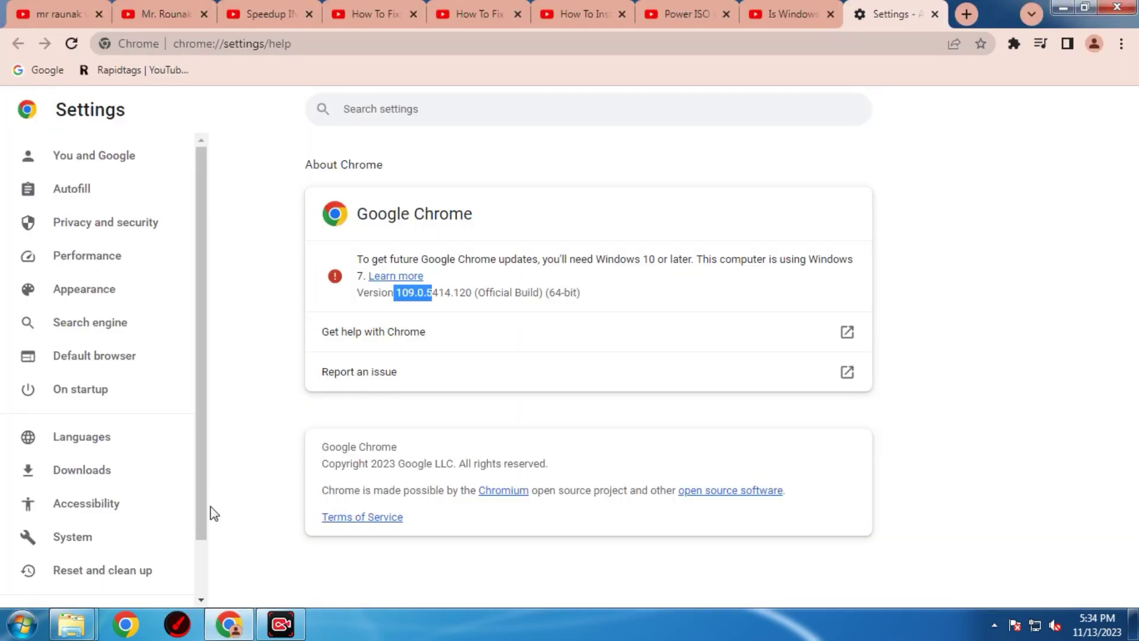
pyautogui.click(1063, 7)
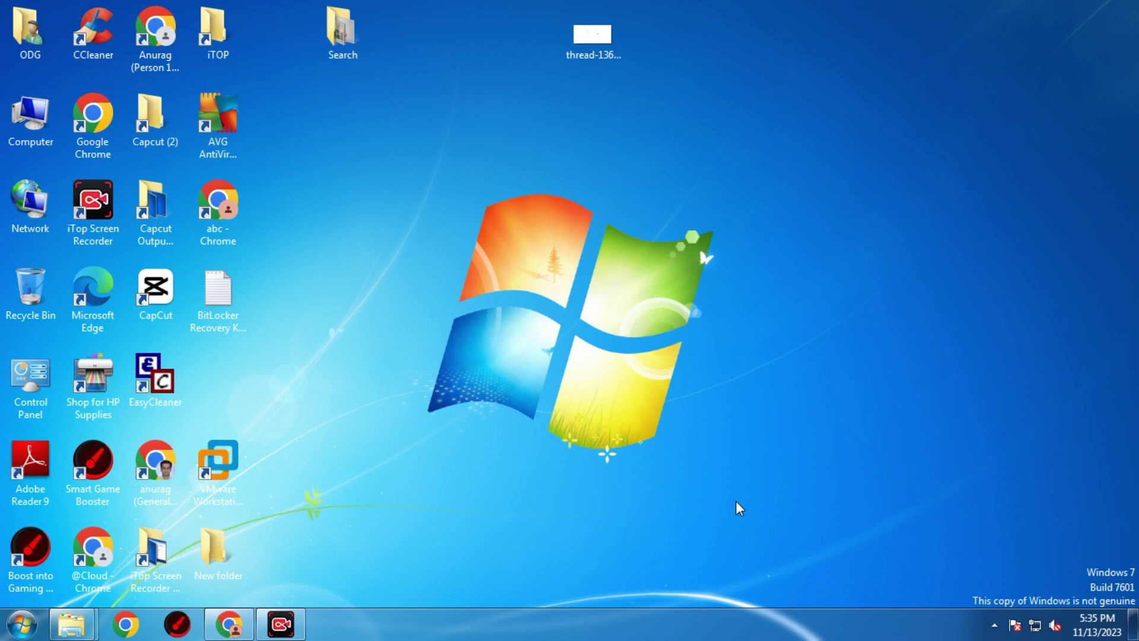
pyautogui.click(241, 617)
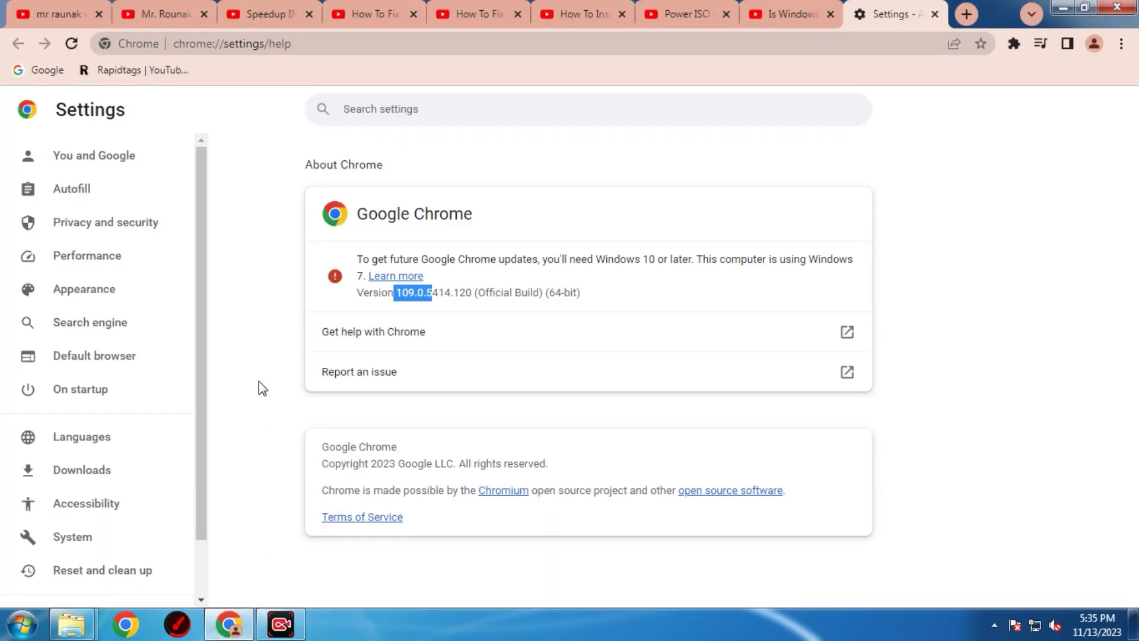
pyautogui.click(1062, 12)
# Step: Refresh the desktop and bring Chrome's About page back into view
pyautogui.rightClick(319, 211)
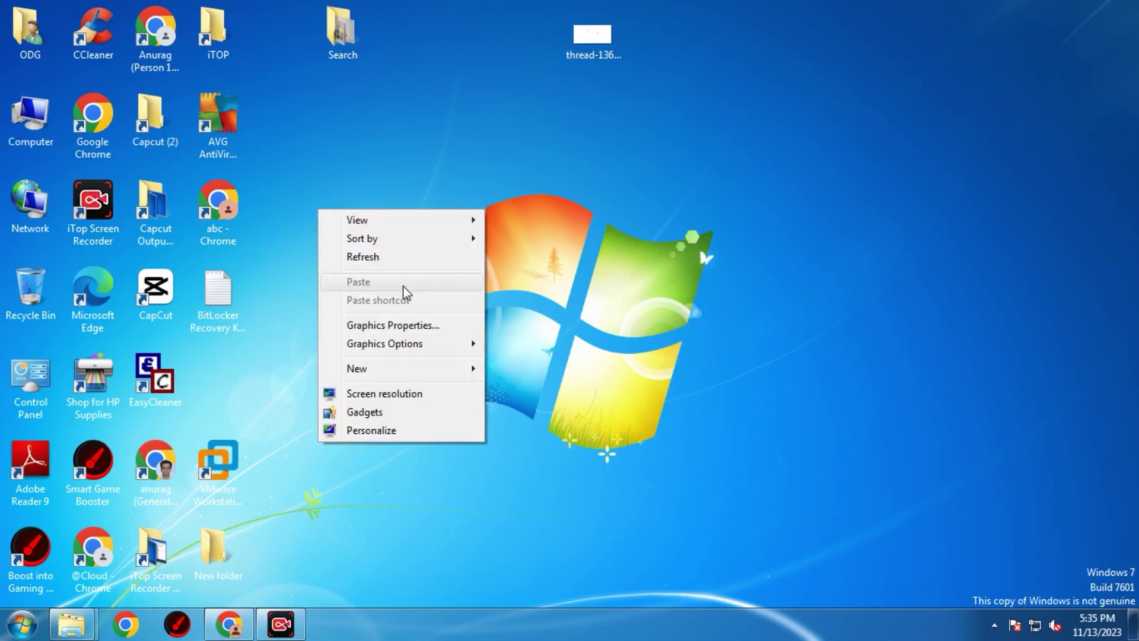
pyautogui.click(363, 256)
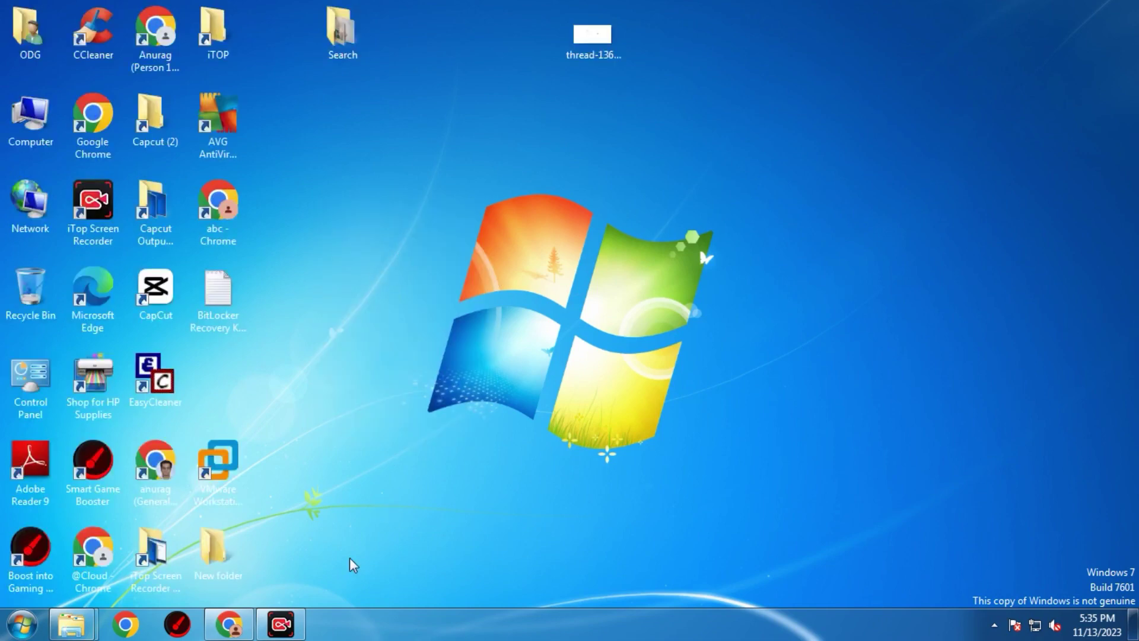
pyautogui.click(248, 630)
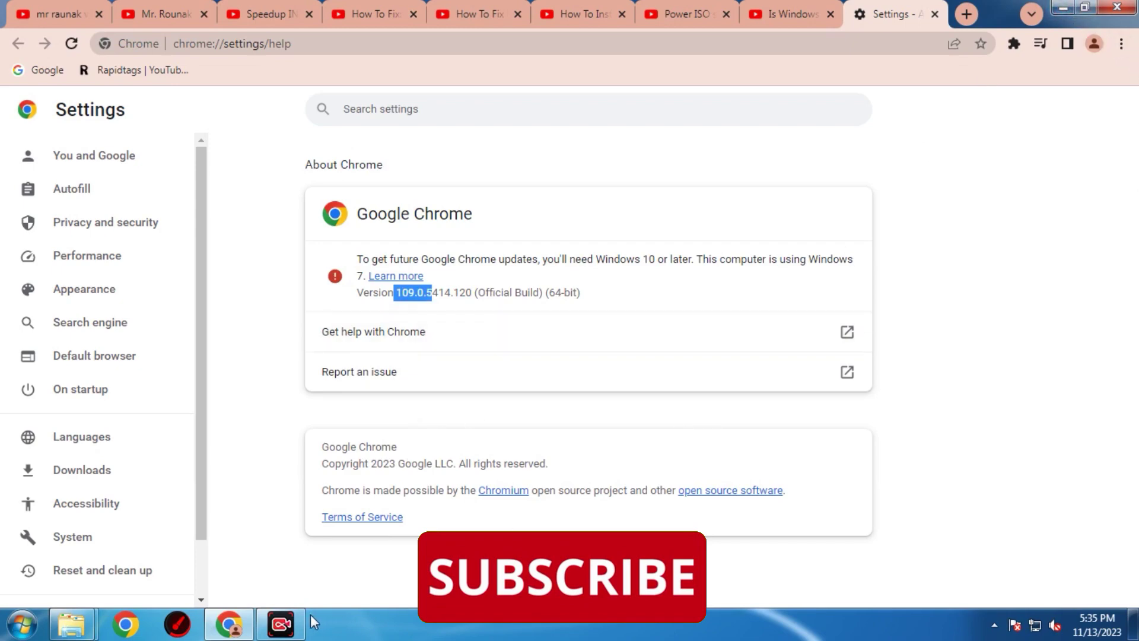
pyautogui.moveTo(290, 623)
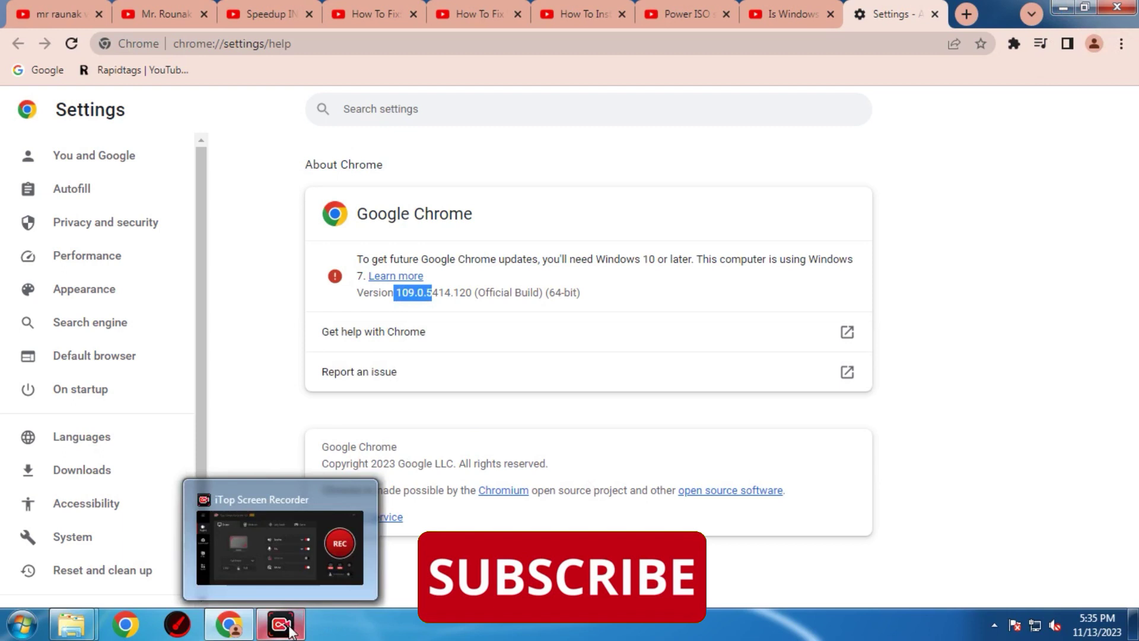